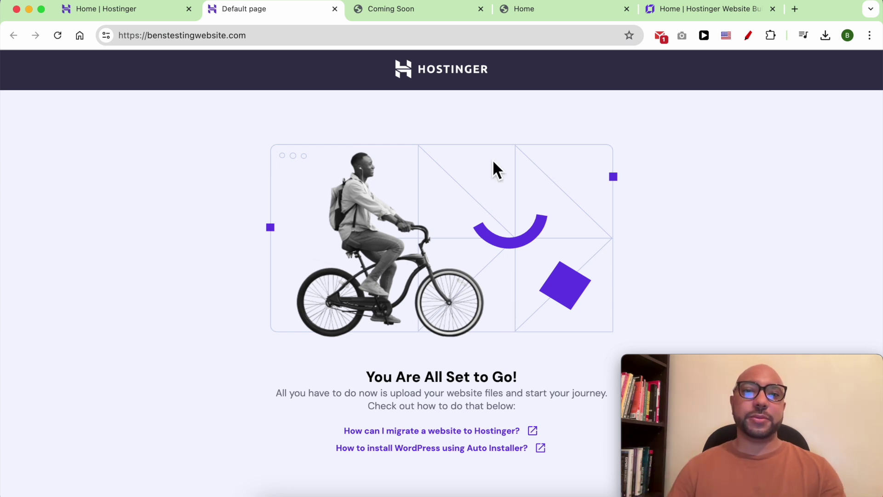
Review the Coming Soon pages currently shown for both sites.
{"action": "key", "text": "ctrl+Tab"}
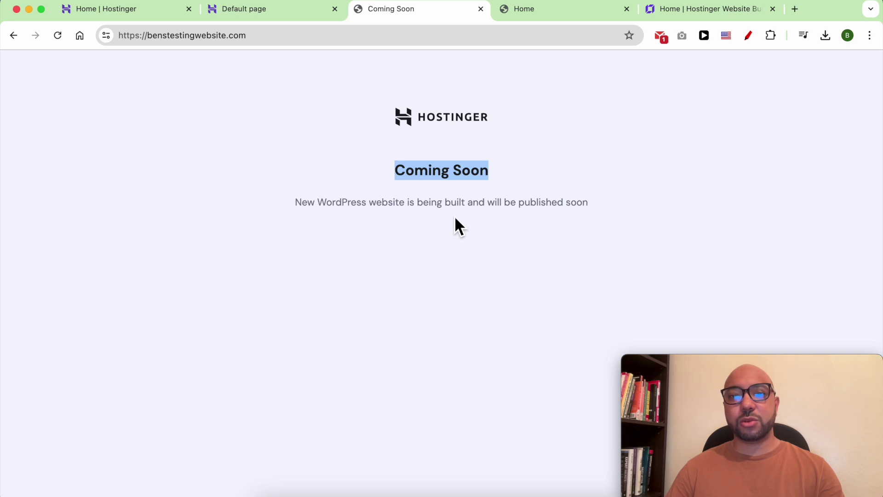
{"action": "left_click", "coordinate": [455, 212]}
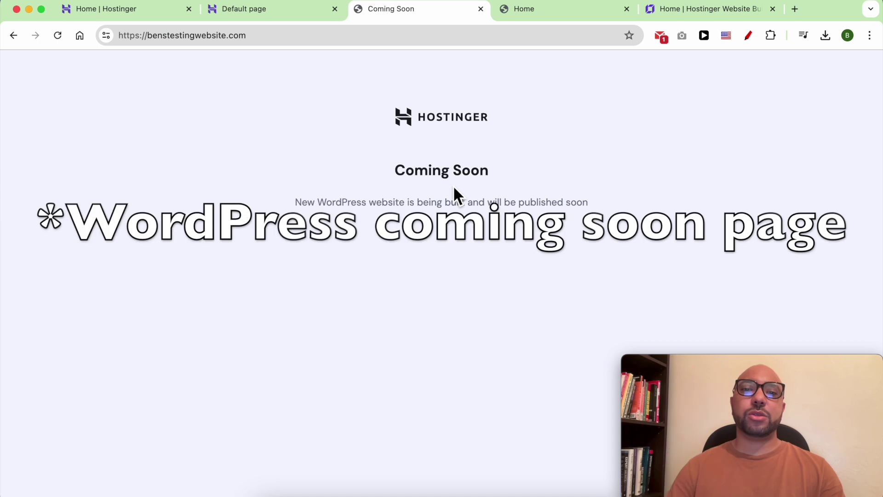
{"action": "left_click", "coordinate": [568, 11]}
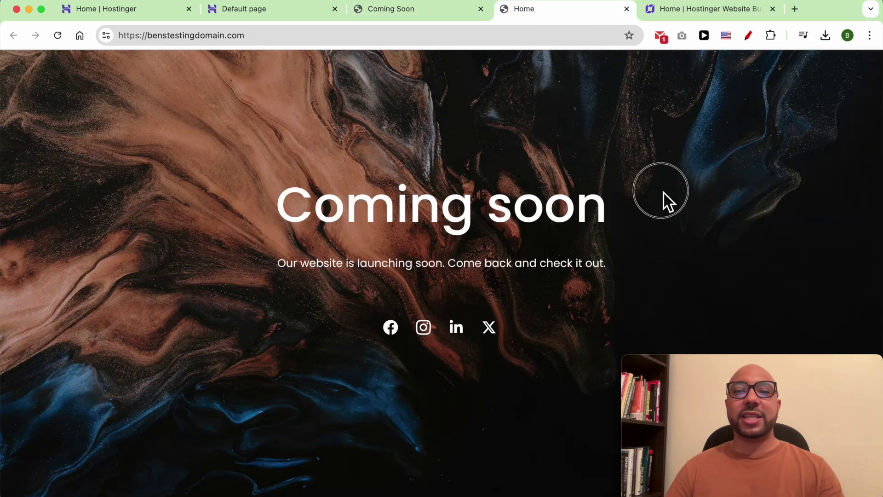
{"action": "mouse_move", "coordinate": [664, 192]}
{"action": "left_mouse_down"}
{"action": "mouse_move", "coordinate": [473, 207]}
{"action": "mouse_move", "coordinate": [247, 207]}
{"action": "left_mouse_up"}
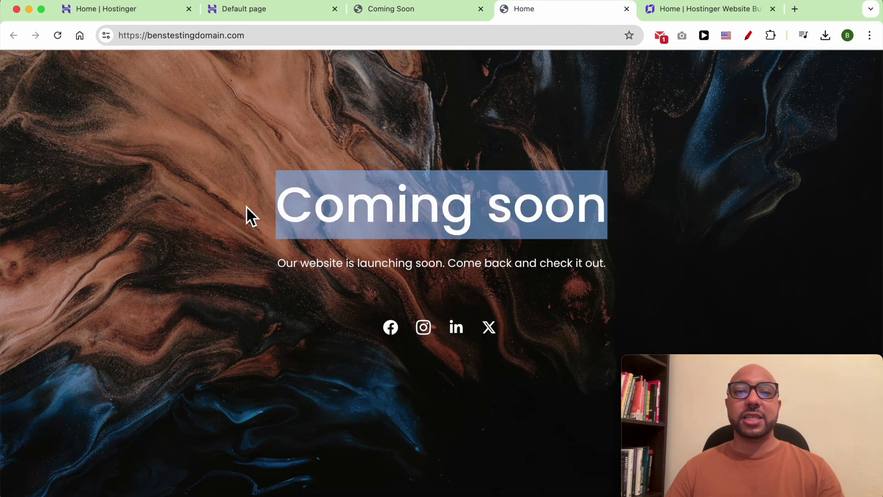
{"action": "left_click", "coordinate": [499, 247]}
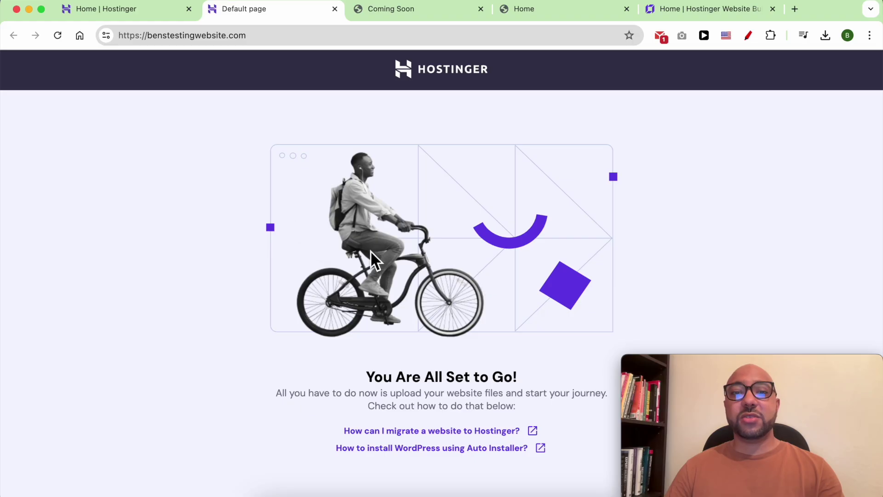
Go to the hPanel Websites list and show the Add website options.
{"action": "left_click", "coordinate": [159, 15]}
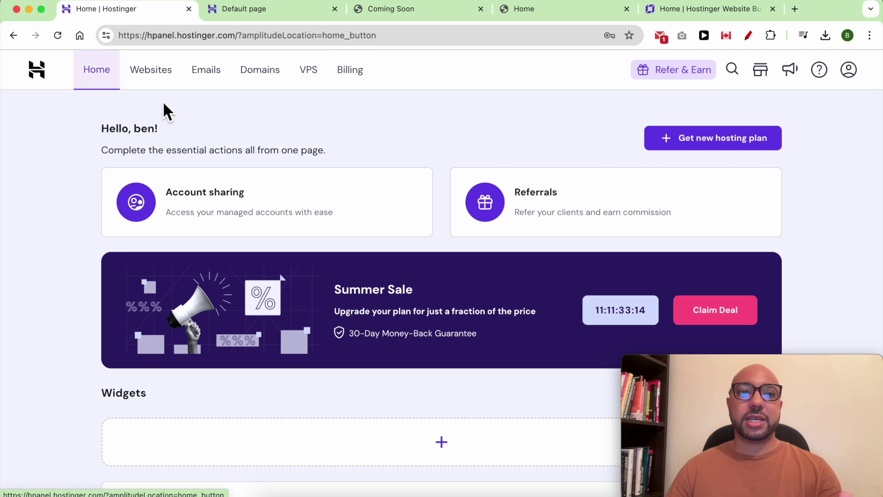
{"action": "left_click", "coordinate": [158, 72]}
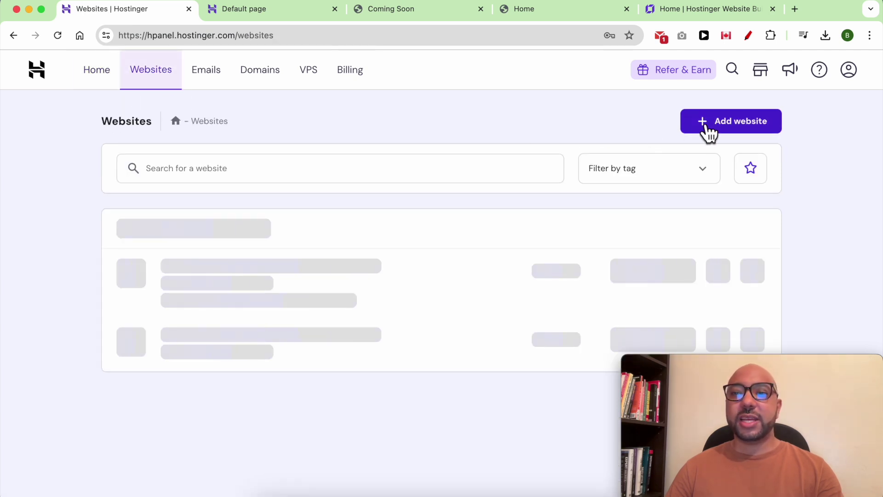
{"action": "left_click", "coordinate": [727, 132]}
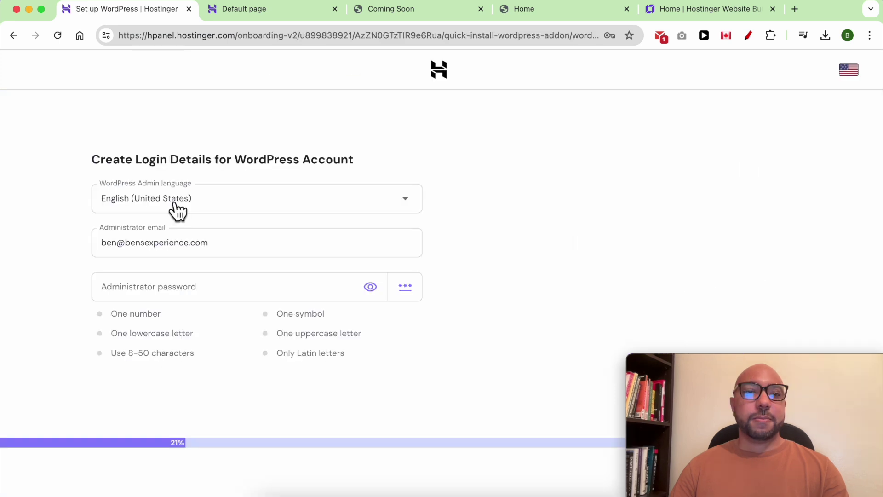
Start a WordPress site with English admin language and a pasted administrator password.
{"action": "left_click", "coordinate": [178, 207]}
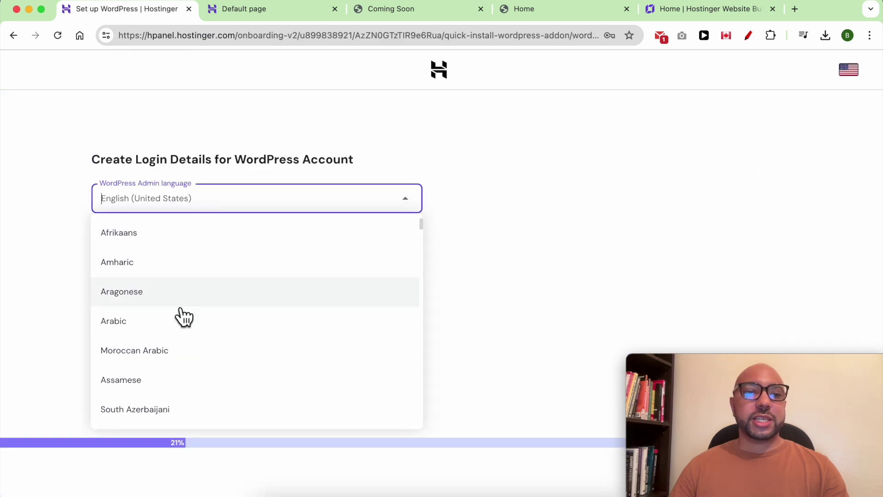
{"action": "left_click", "coordinate": [81, 263]}
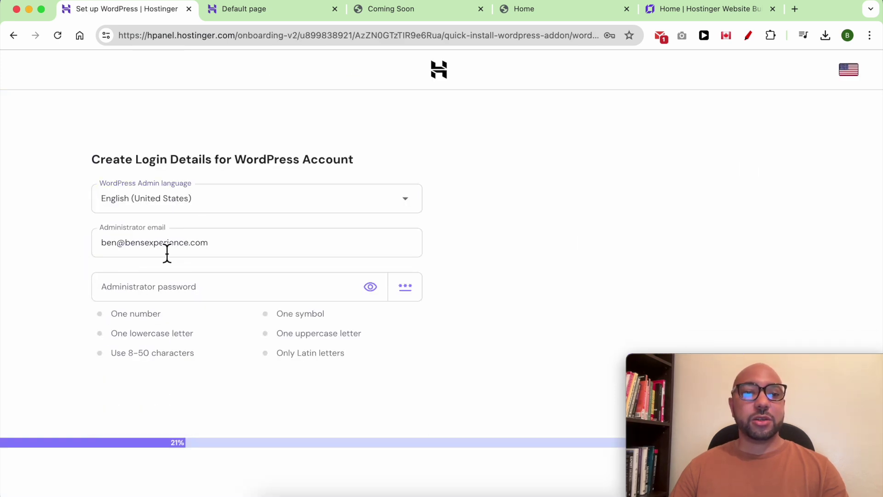
{"action": "left_click", "coordinate": [216, 295]}
{"action": "key", "text": "super+v"}
{"action": "left_click_drag", "start_coordinate": [670, 369], "coordinate": [674, 228]}
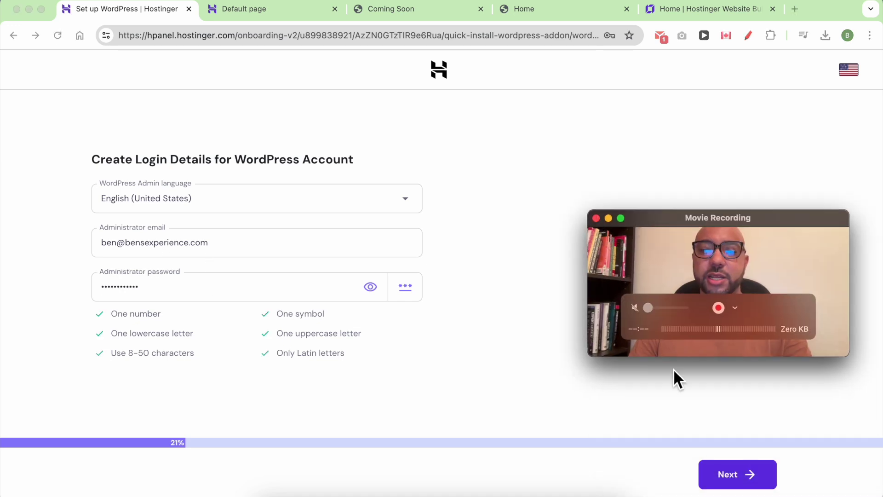
{"action": "left_click", "coordinate": [723, 477]}
Choose Blog as the site type, pick the first template, and skip plugins.
{"action": "left_click", "coordinate": [412, 232]}
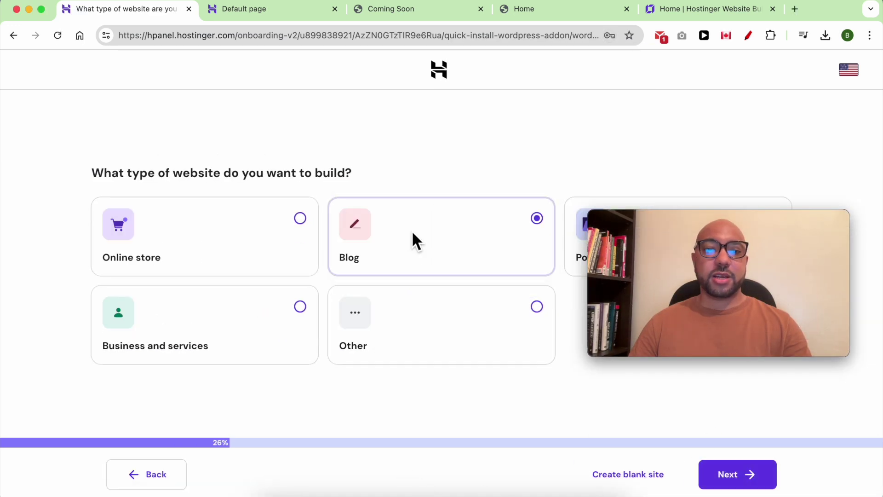
{"action": "left_click", "coordinate": [746, 482]}
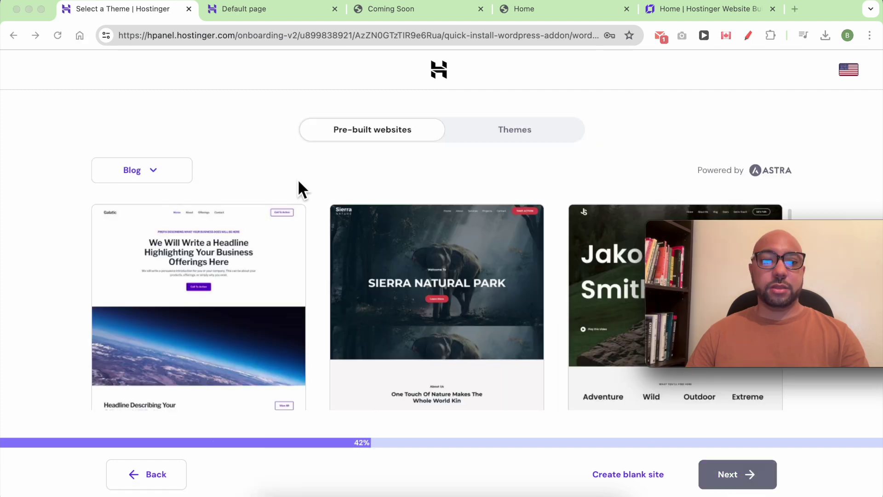
{"action": "mouse_move", "coordinate": [199, 308]}
{"action": "left_click", "coordinate": [228, 316]}
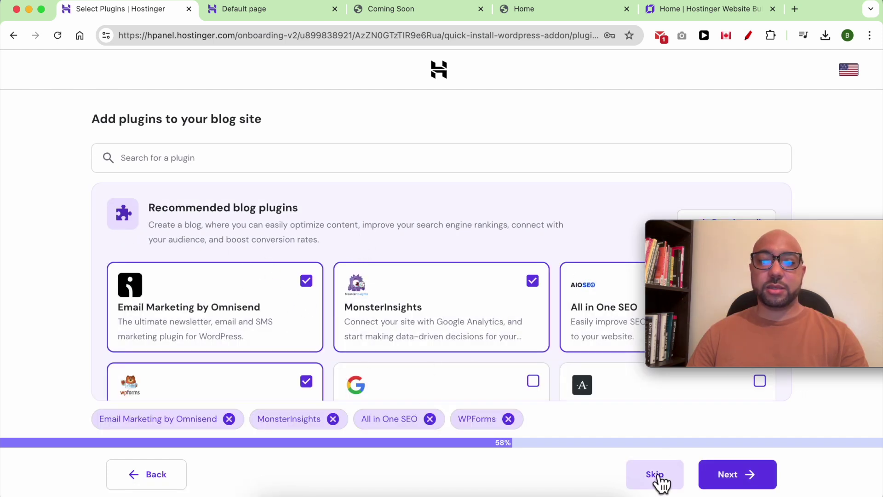
{"action": "left_click", "coordinate": [655, 477]}
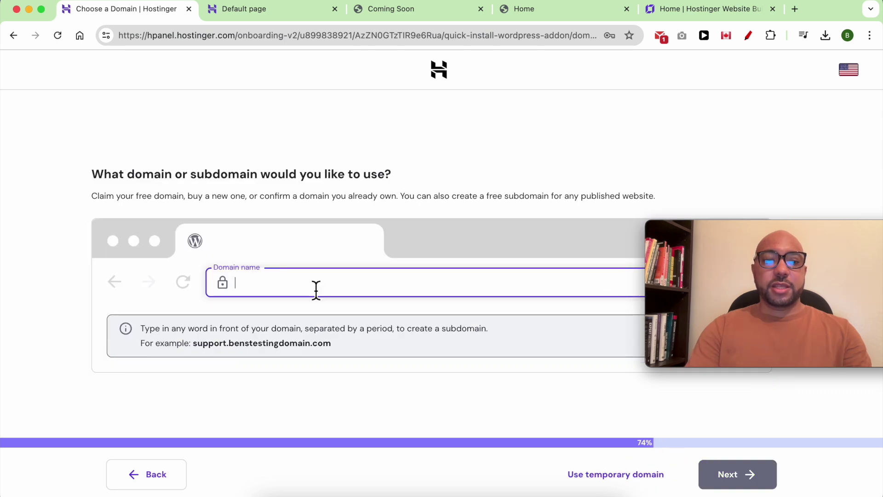
{"action": "type", "text": "benste"}
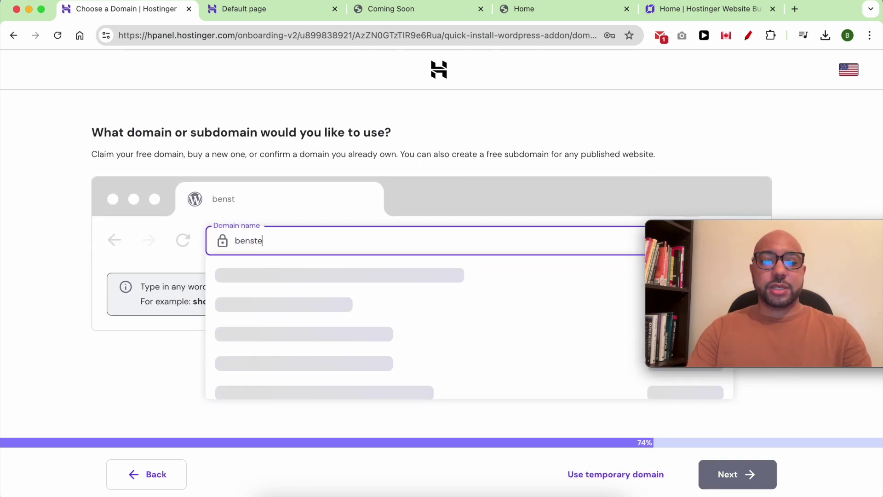
{"action": "type", "text": "stingdomain.com"}
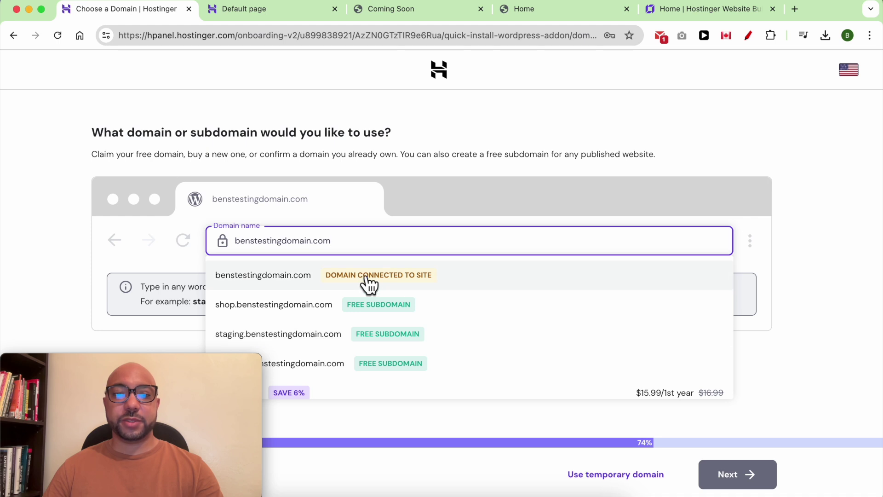
Dismiss the domain suggestions and install WordPress on benstestingdomain.com.
{"action": "left_click", "coordinate": [347, 283]}
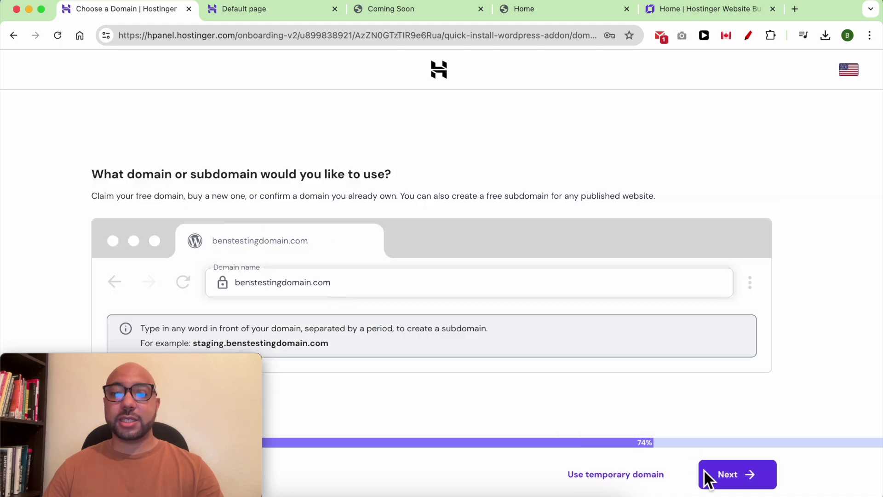
{"action": "left_click", "coordinate": [752, 475]}
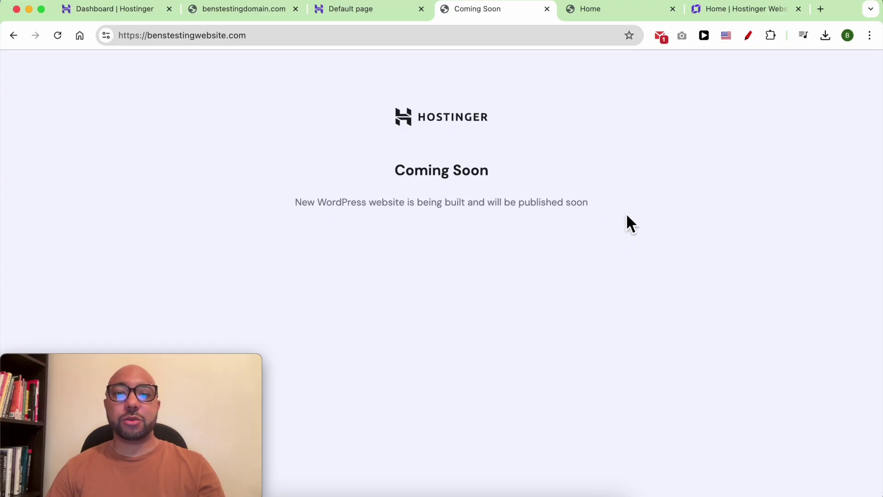
Return to the hPanel site dashboard and open WordPress Overview.
{"action": "left_click_drag", "start_coordinate": [612, 211], "coordinate": [384, 169]}
{"action": "left_click", "coordinate": [323, 181]}
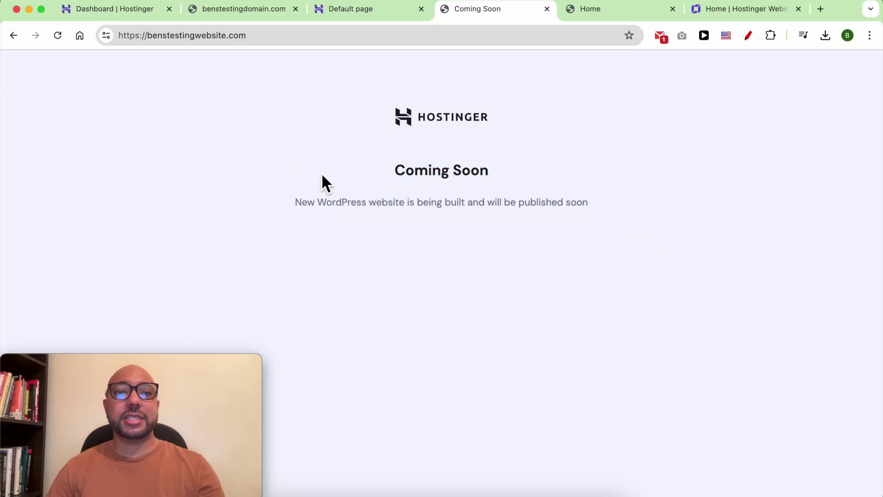
{"action": "left_click", "coordinate": [115, 13]}
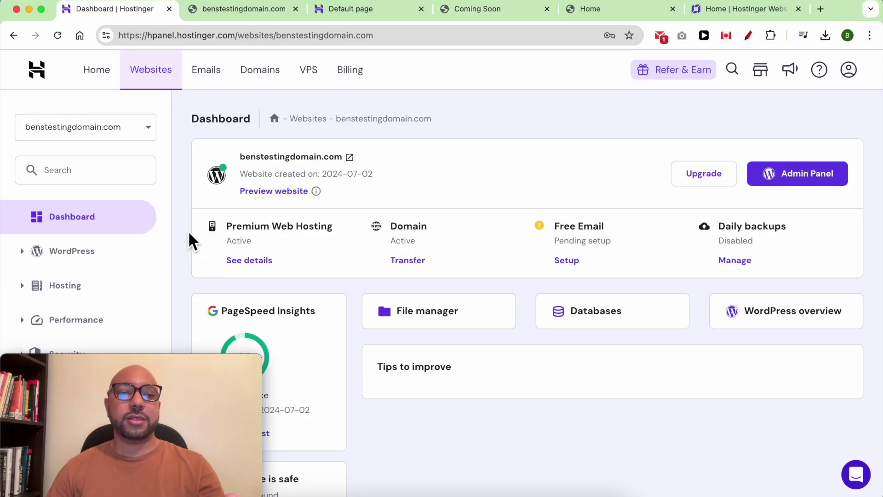
{"action": "left_click_drag", "start_coordinate": [167, 367], "coordinate": [790, 369]}
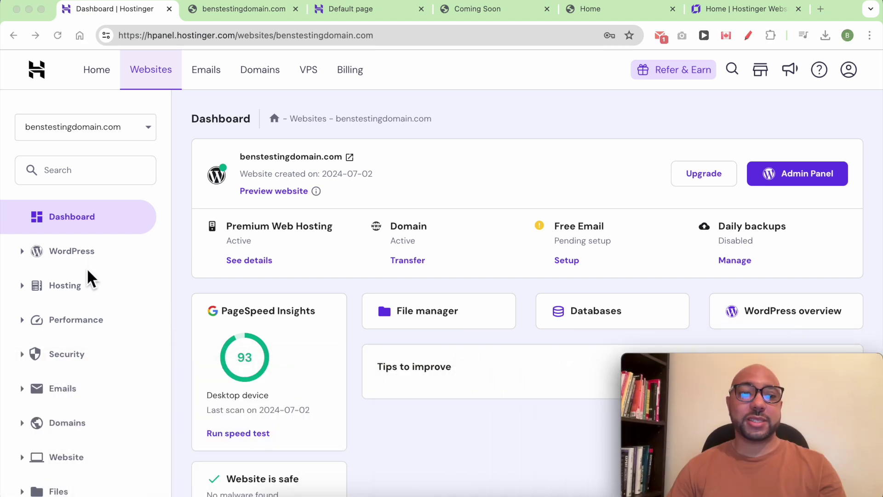
{"action": "left_click", "coordinate": [93, 254]}
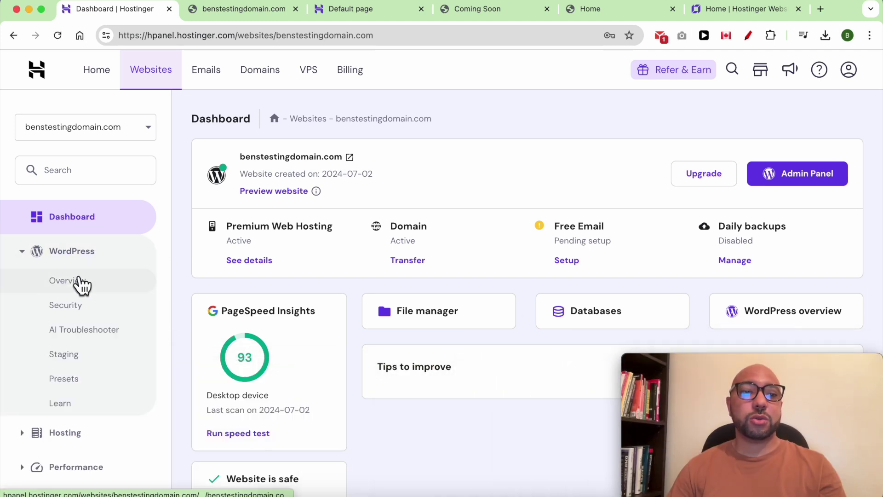
{"action": "left_click", "coordinate": [79, 291]}
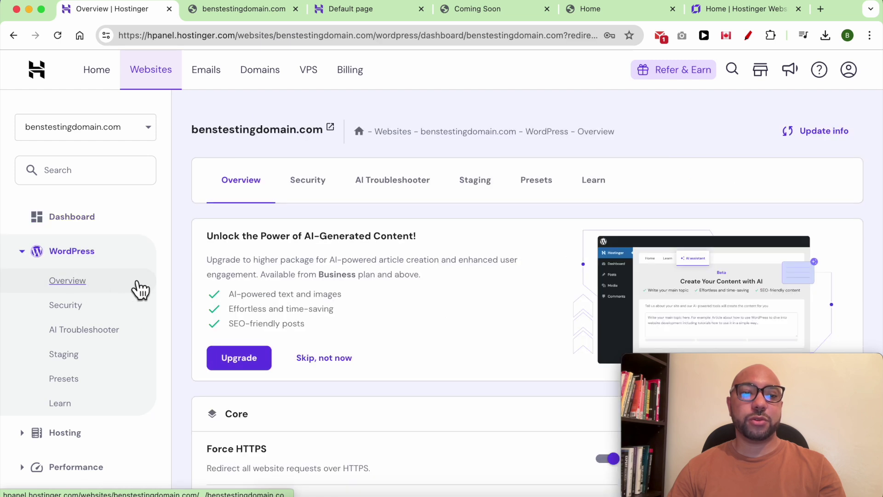
{"action": "scroll", "coordinate": [138, 289], "scroll_direction": "down", "scroll_amount": 5}
Switch off Maintenance mode for the benstestingdomain.com WordPress site.
{"action": "triple_click", "coordinate": [269, 216]}
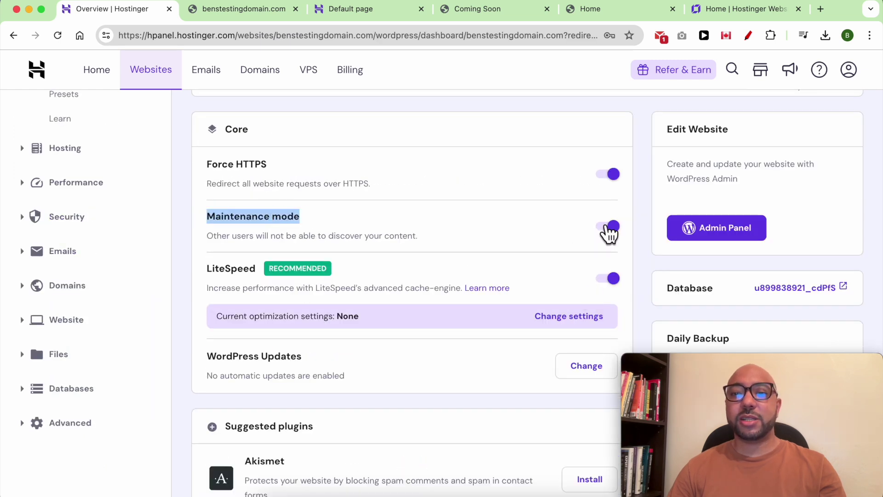
{"action": "left_click", "coordinate": [610, 233]}
{"action": "left_click_drag", "start_coordinate": [610, 130], "coordinate": [668, 135]}
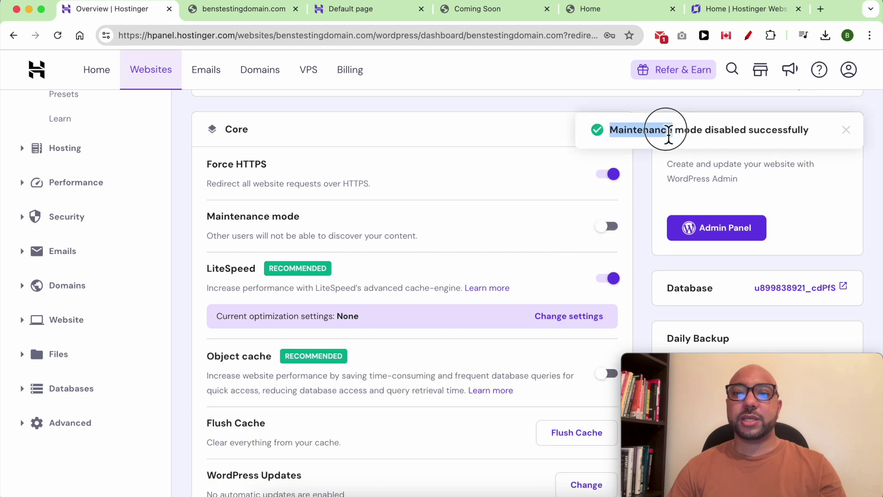
{"action": "triple_click", "coordinate": [667, 136]}
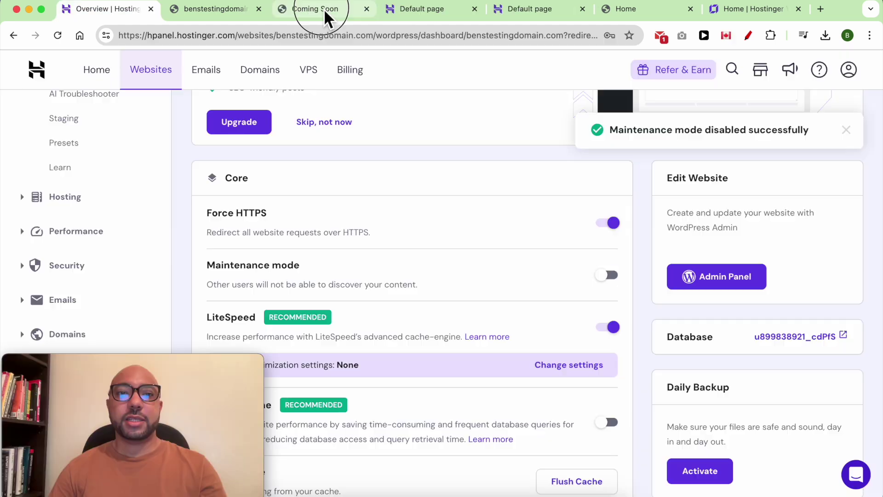
{"action": "left_click", "coordinate": [324, 9]}
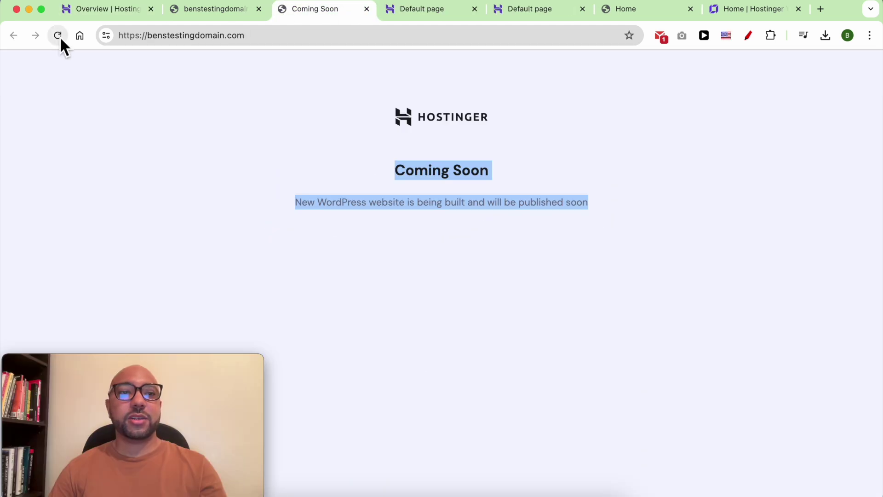
Reload benstestingdomain.com to check whether it is live, then move to the Website Builder editor.
{"action": "left_click", "coordinate": [58, 35]}
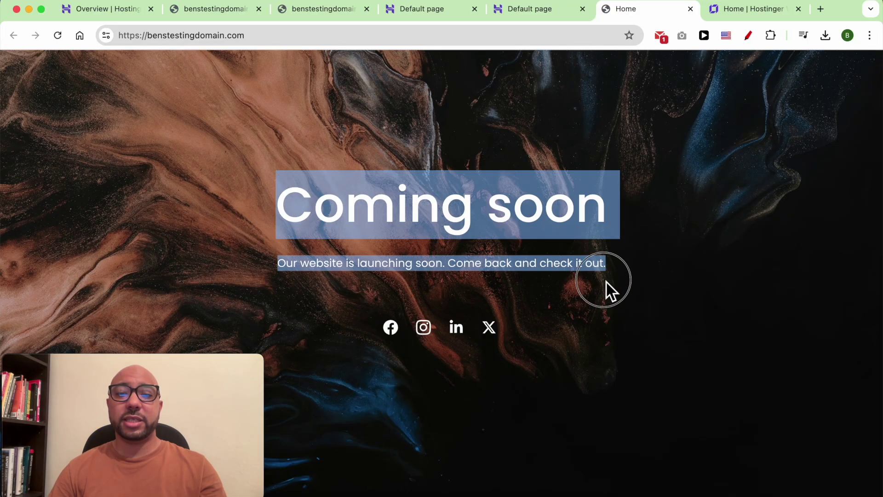
{"action": "left_click", "coordinate": [638, 270]}
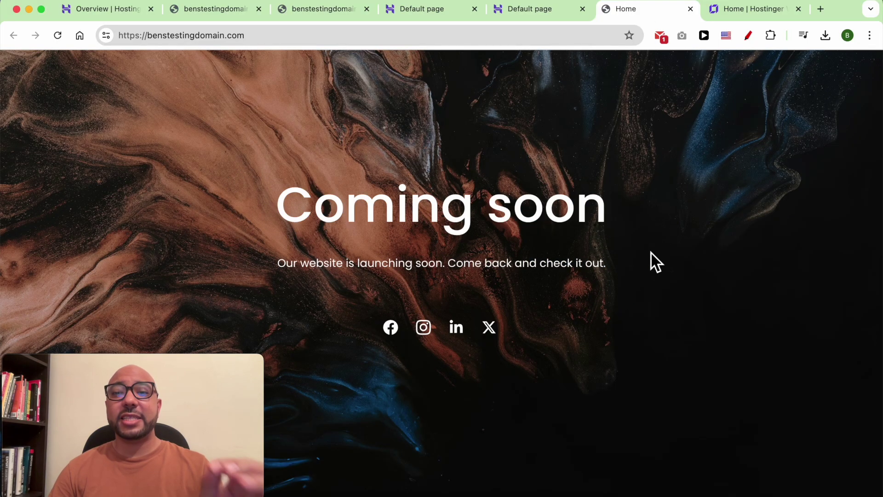
{"action": "left_click", "coordinate": [740, 9]}
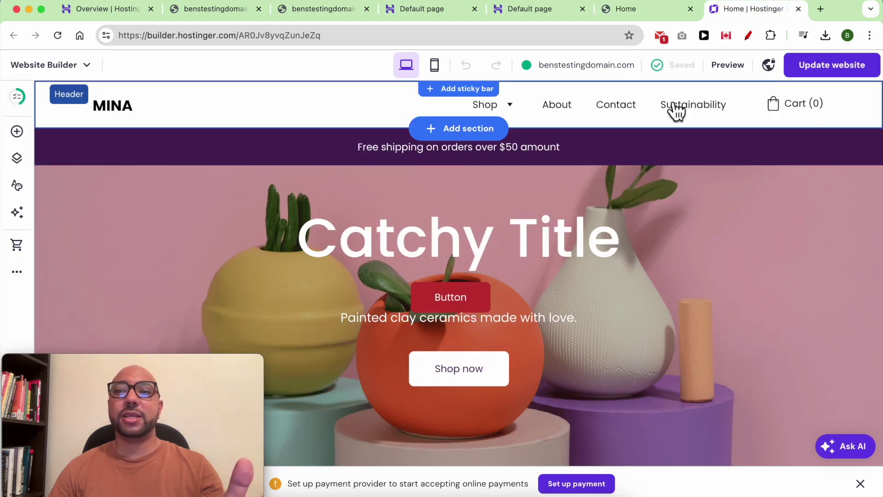
Turn off Coming soon mode in the site settings and publish with Update website.
{"action": "left_click", "coordinate": [768, 67]}
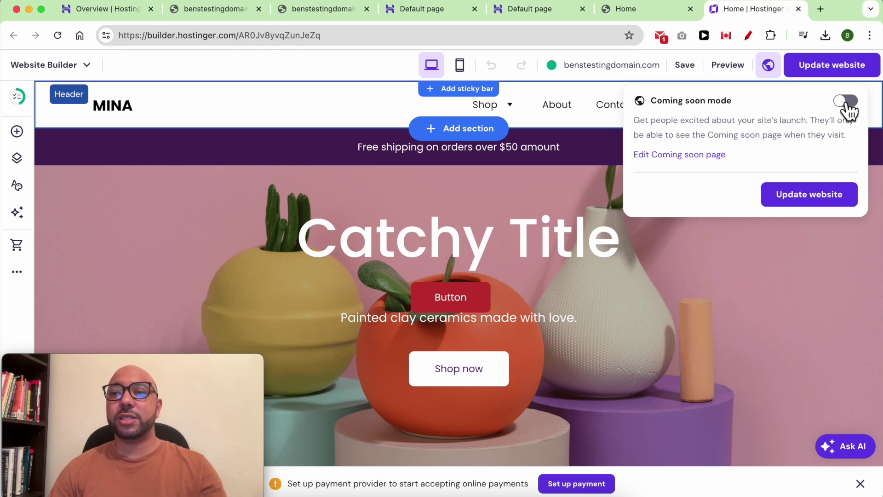
{"action": "left_click", "coordinate": [809, 200]}
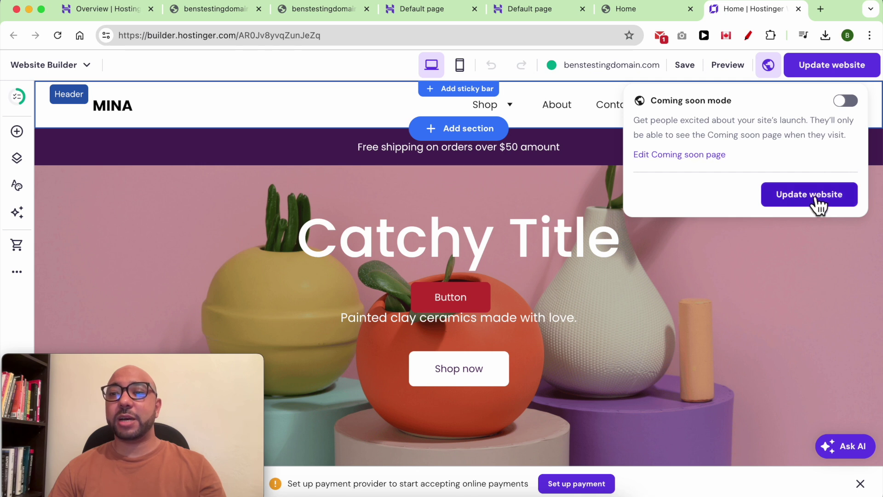
Reload benstestingdomain.com to see the live MINA ceramics store homepage.
{"action": "left_click", "coordinate": [625, 8]}
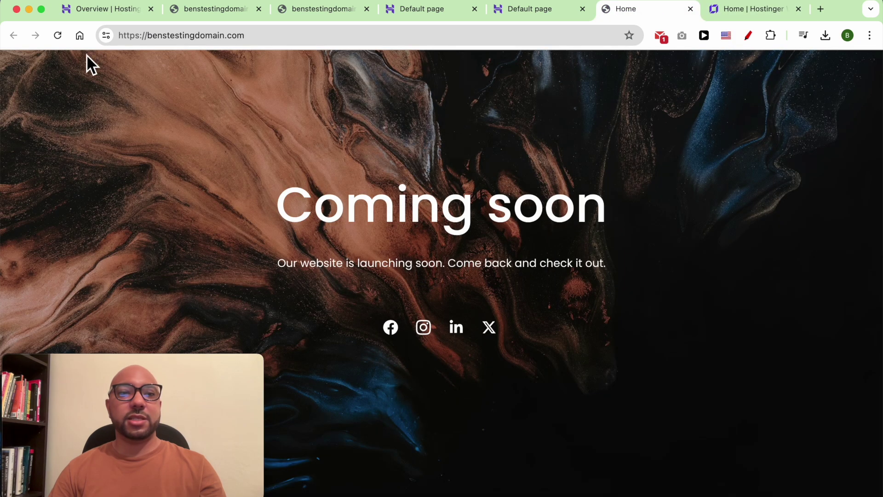
{"action": "left_click", "coordinate": [58, 37]}
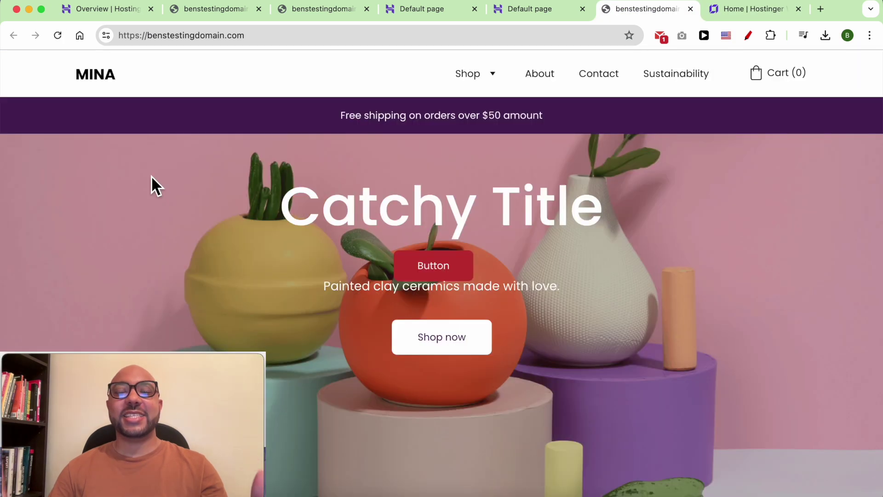